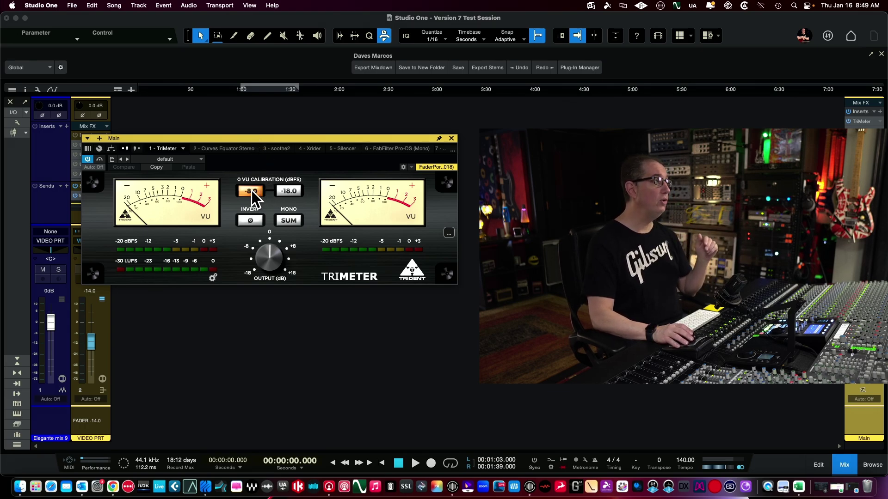
Step: Set the TriMeter's 0 VU calibration to -18.0 dBFS and its output gain to about 0.2 dB, and close the plug-in
click(289, 192)
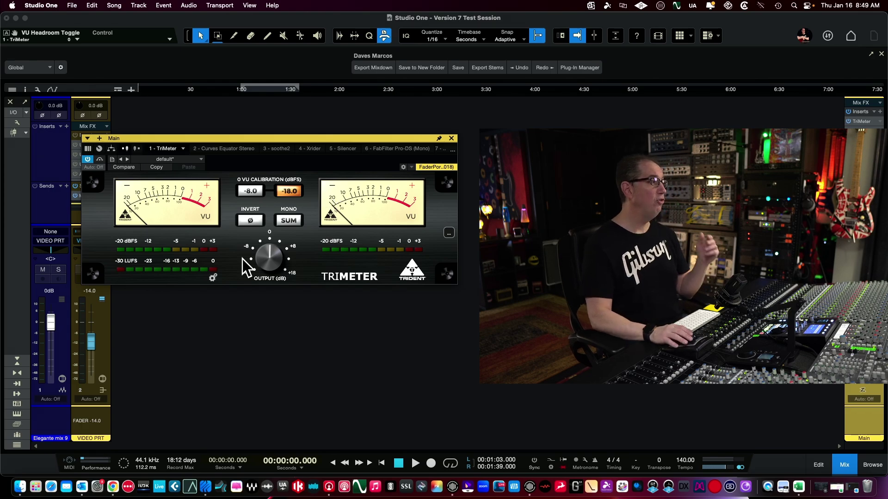
mouse_move(264, 253)
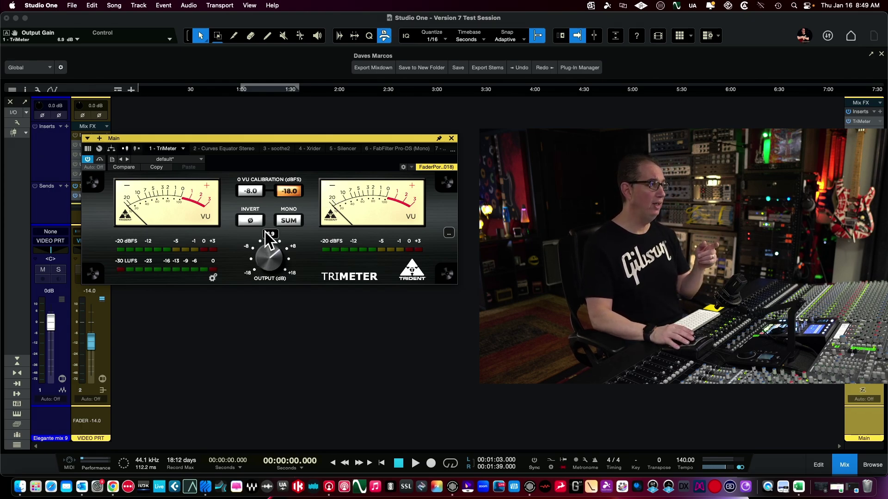
drag(261, 275, 257, 253)
scroll(257, 253, up, 1)
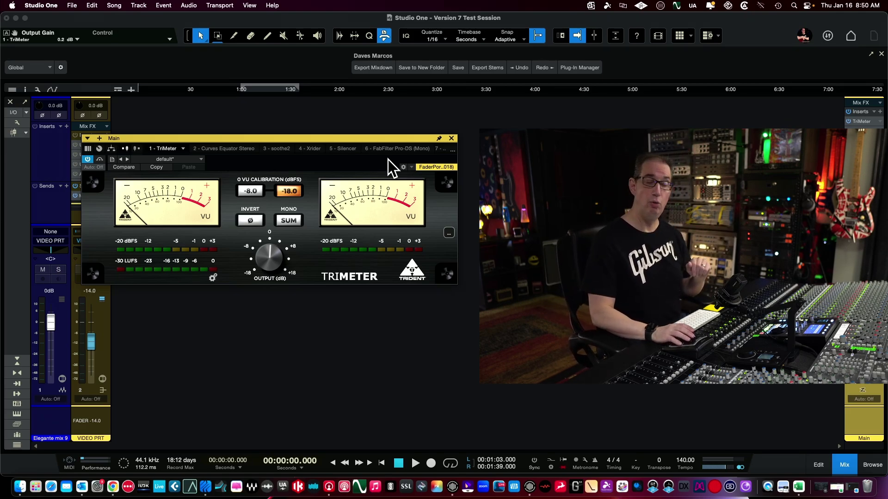
click(452, 138)
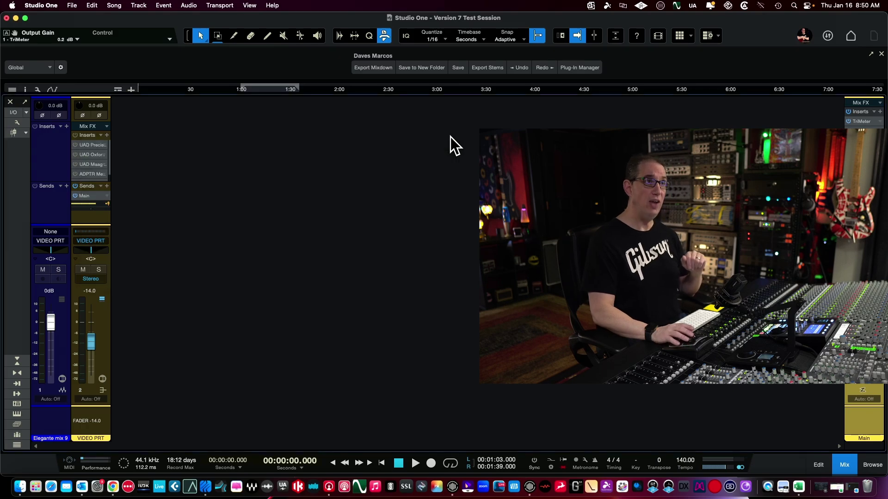
Step: Open the Curves Equator Stereo plug-in from the Main channel's inserts and move its window slightly higher
double_click(861, 131)
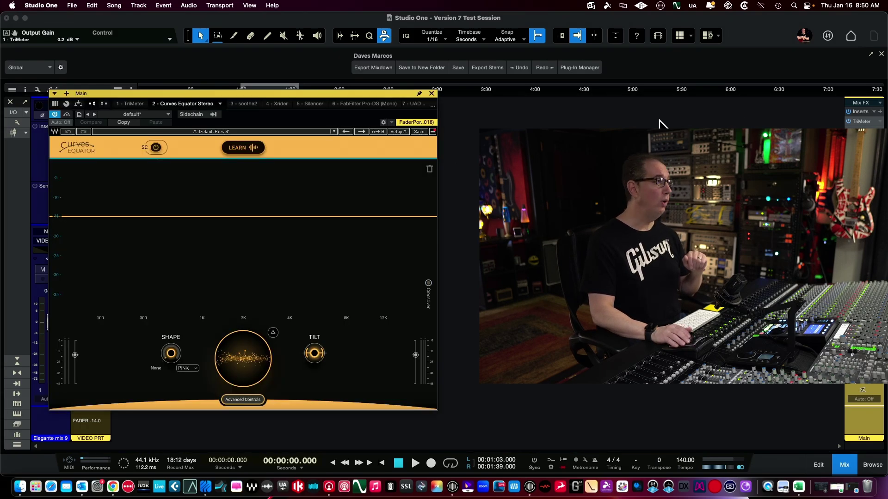
drag(234, 92, 239, 86)
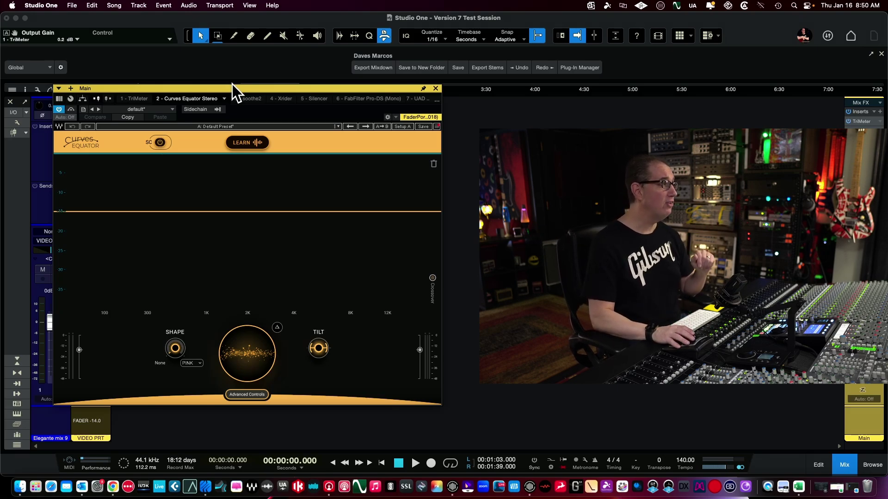
drag(231, 88, 228, 82)
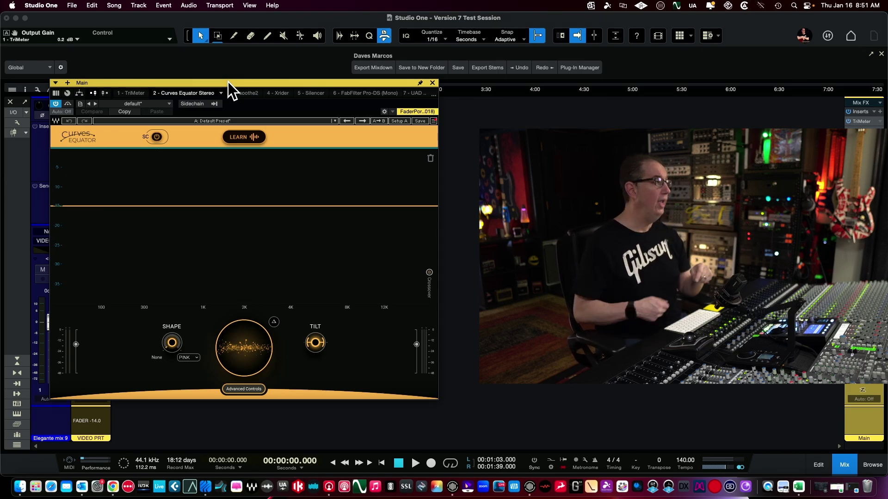
mouse_move(249, 144)
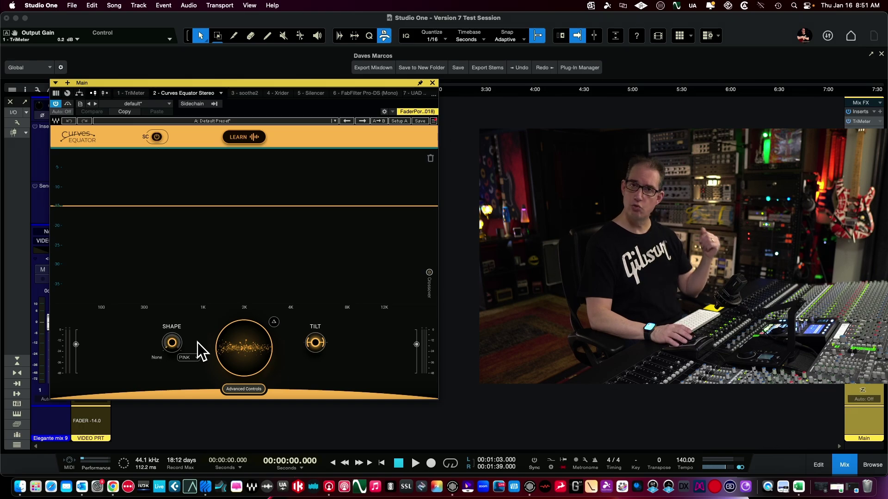
Step: Expand Curves Equator's advanced controls to examine the extra parameters, and collapse them again
click(240, 389)
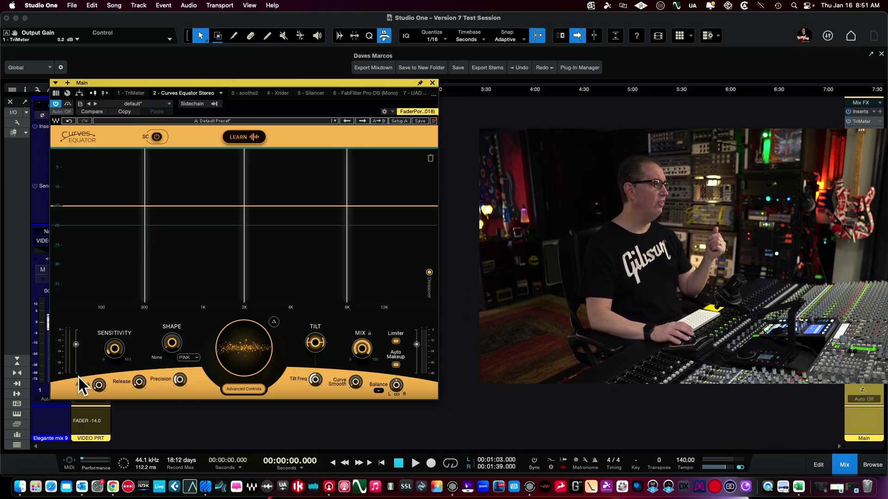
click(229, 389)
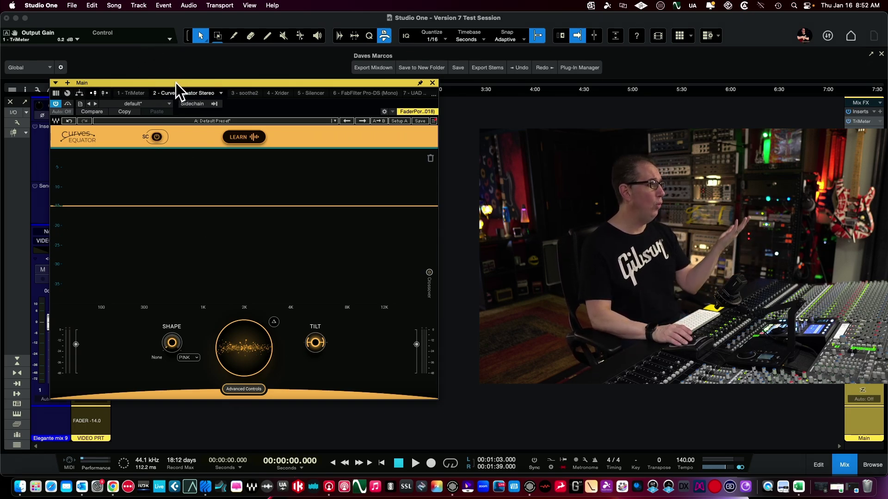
drag(176, 82, 178, 82)
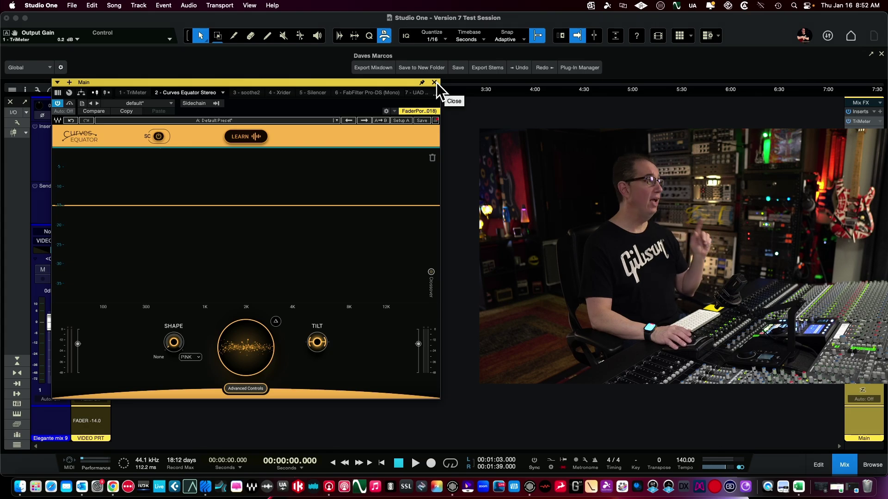
Step: Display the soothe2 plug-in from the Main channel's insert chain and reposition its window to show it fully
click(249, 94)
drag(250, 82, 223, 76)
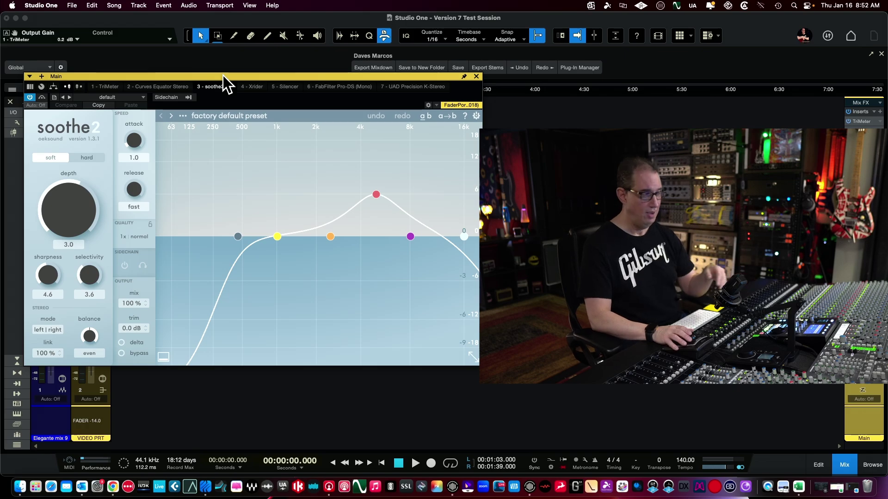
drag(212, 78, 212, 74)
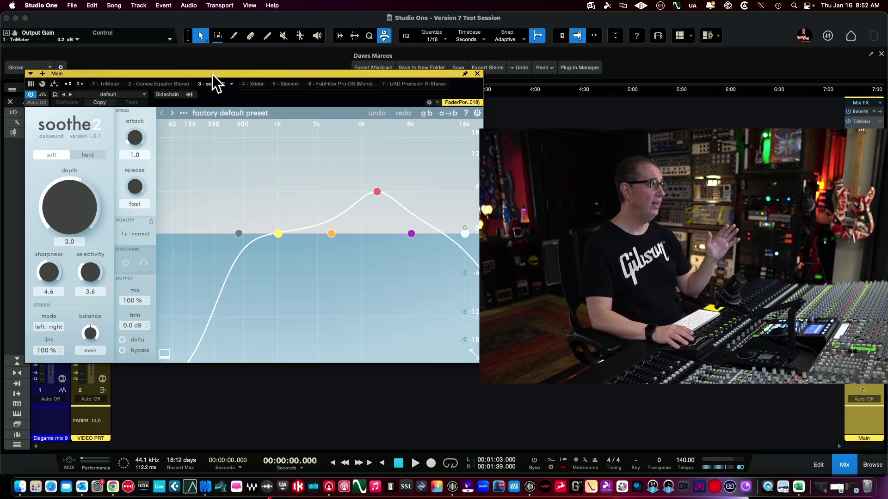
Step: Browse soothe2's preset categories through to Vocals and close the preset list, keeping the factory default preset
click(211, 116)
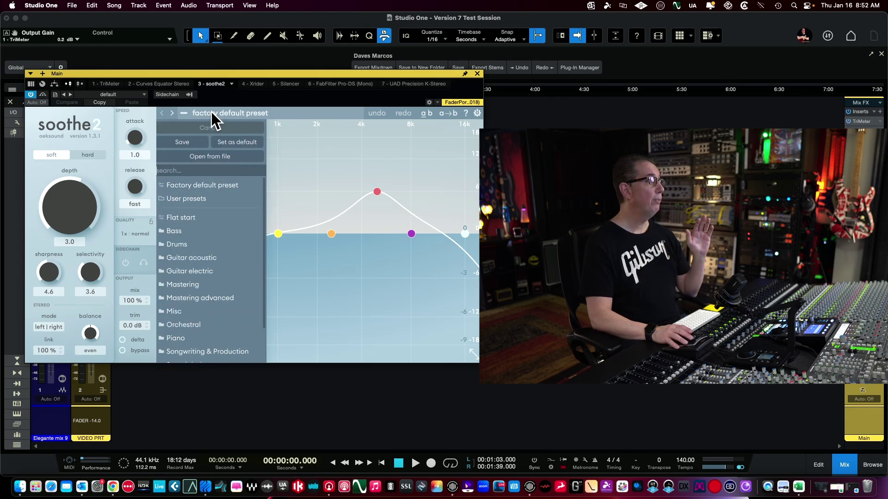
scroll(206, 292, down, 3)
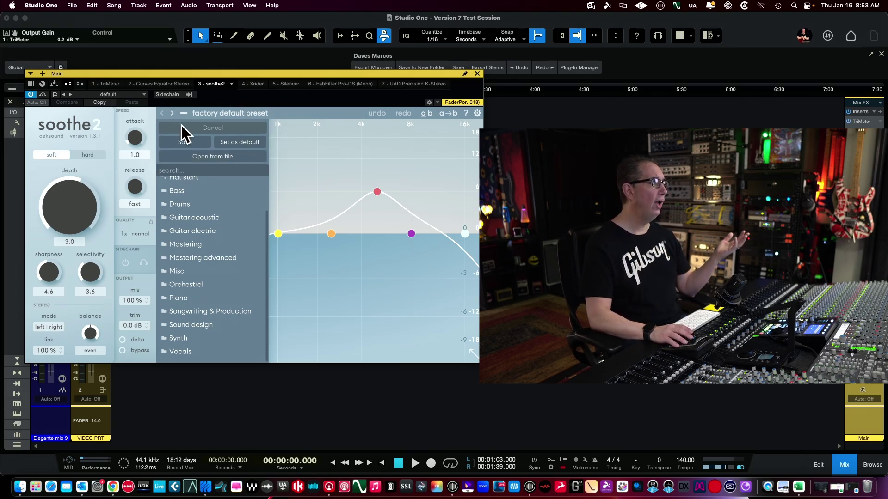
click(197, 112)
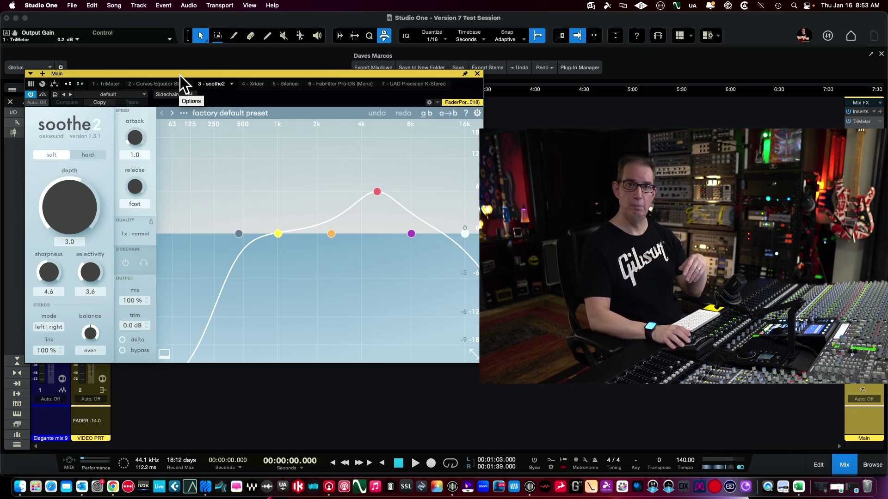
drag(180, 74, 179, 69)
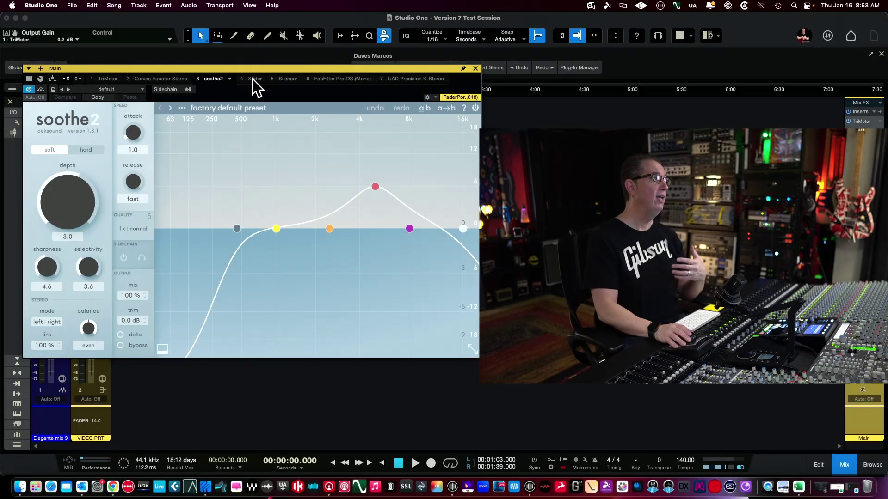
Step: Display the Xrider plug-in from the Main channel's insert chain and reposition its window
click(252, 80)
drag(241, 68, 273, 82)
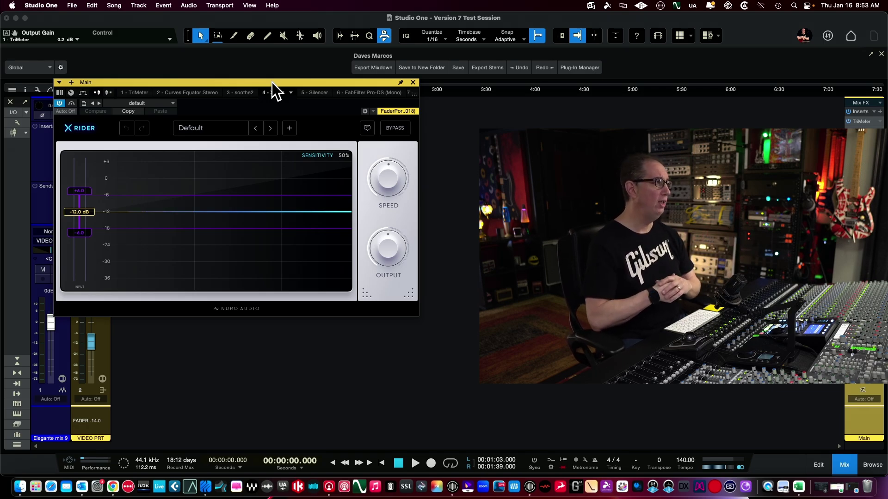
drag(271, 80, 273, 84)
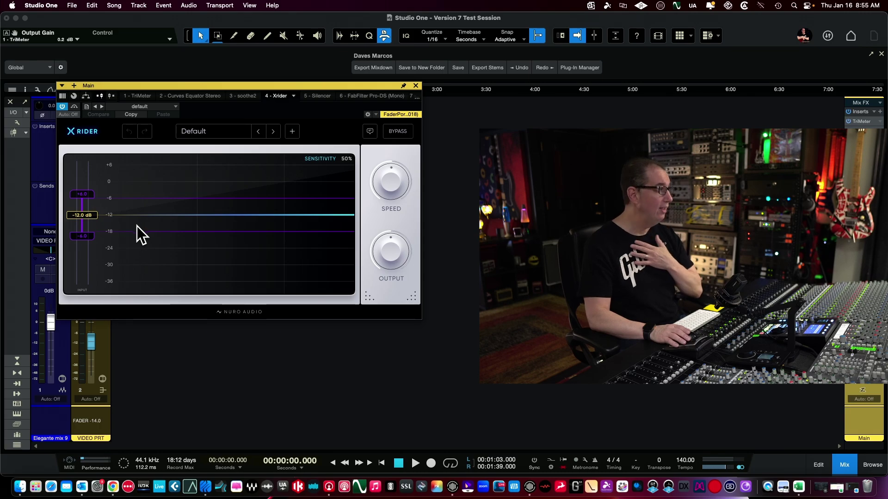
Step: Look through Xrider's factory and Vocal Ride presets and close the list, keeping the Default preset
click(207, 132)
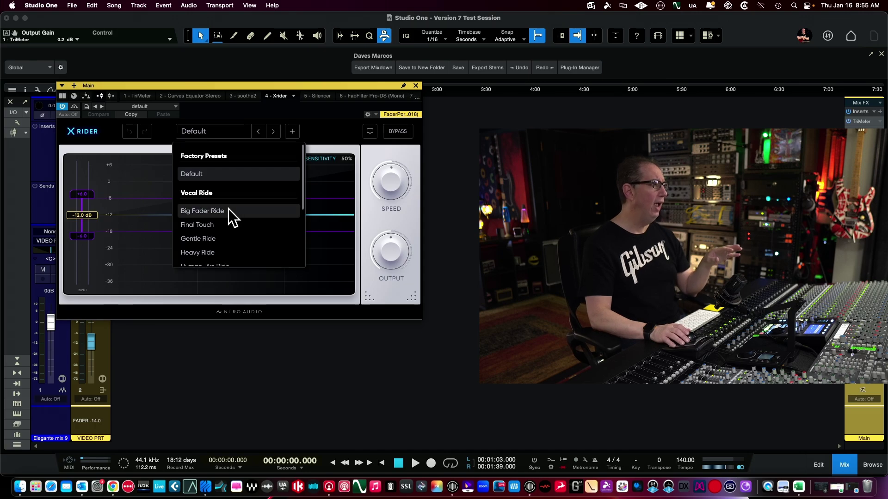
scroll(228, 208, down, 2)
scroll(228, 209, up, 2)
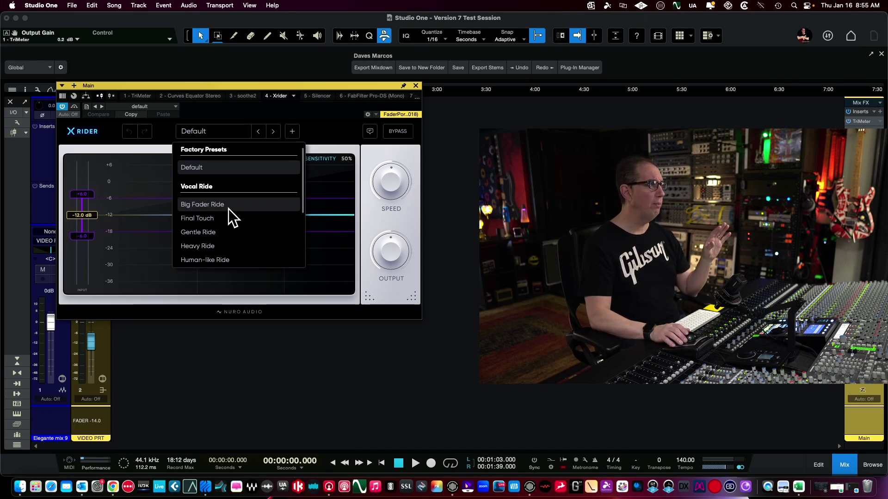
click(249, 109)
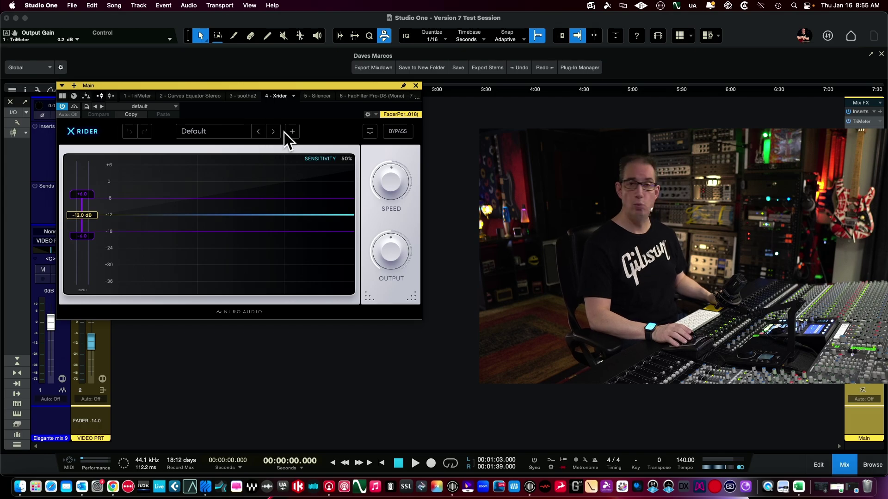
Step: Display the Silencer plug-in on the Main channel, set its Length to about 1012 ms, and close it
click(314, 97)
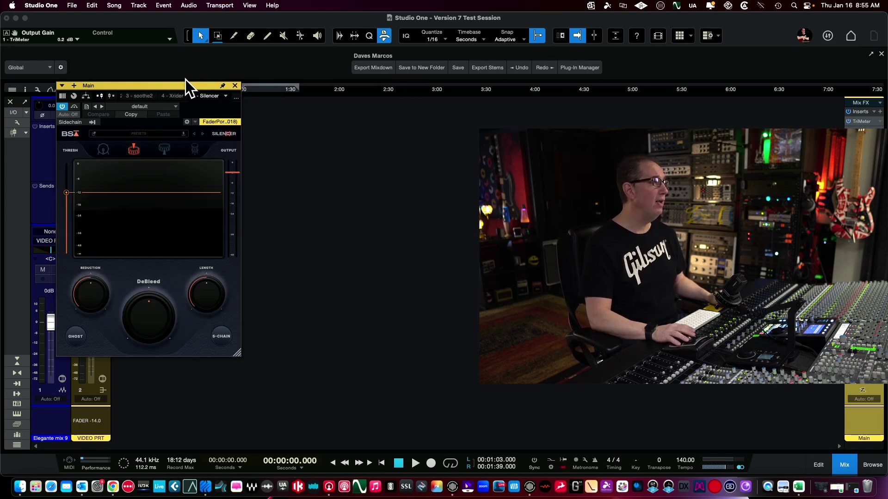
drag(183, 86, 256, 98)
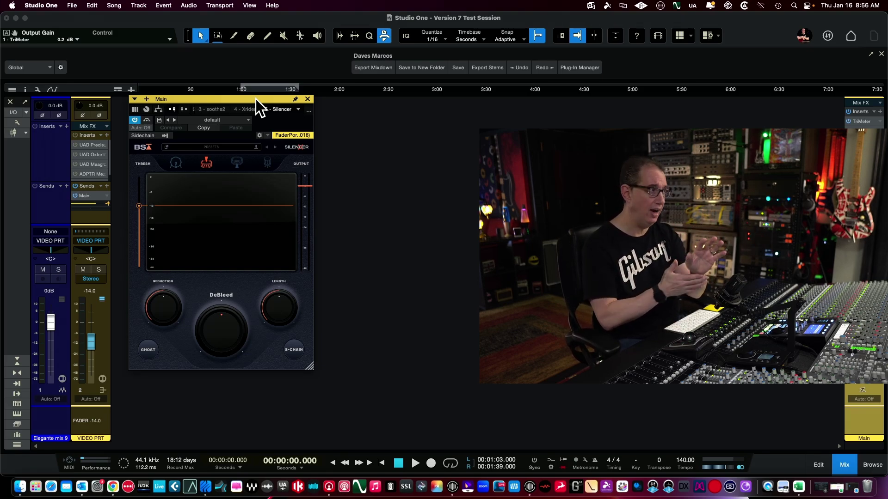
mouse_move(270, 315)
mouse_down()
mouse_move(275, 289)
mouse_move(271, 319)
mouse_move(272, 306)
mouse_up()
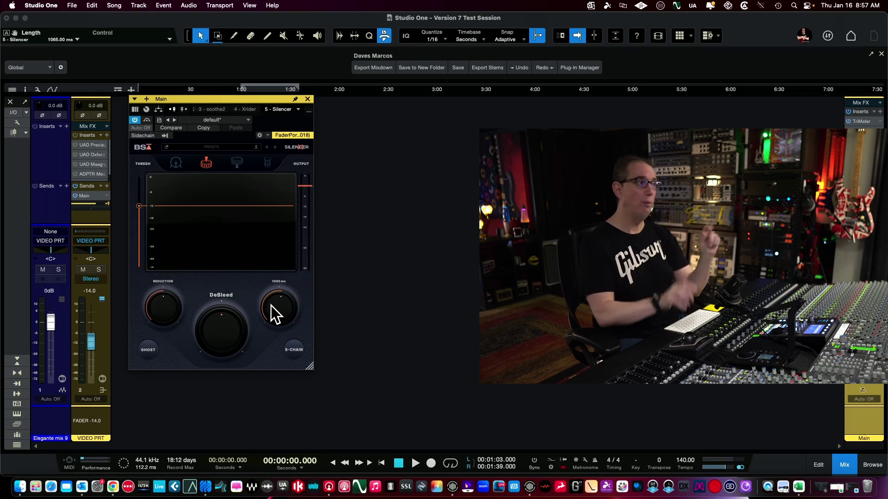
drag(281, 278, 260, 306)
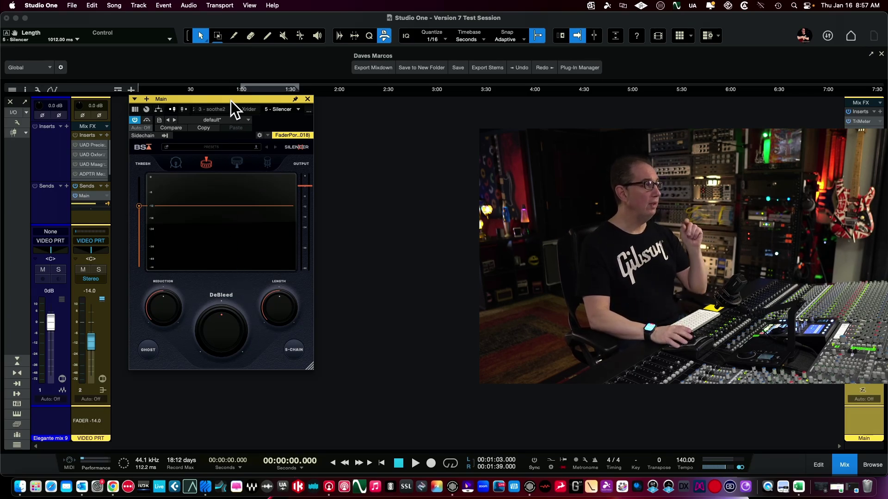
drag(231, 101, 230, 112)
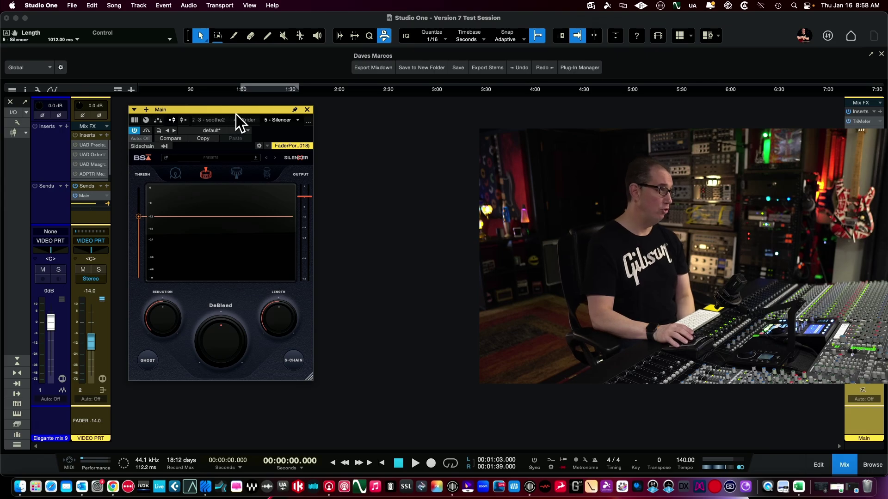
click(306, 110)
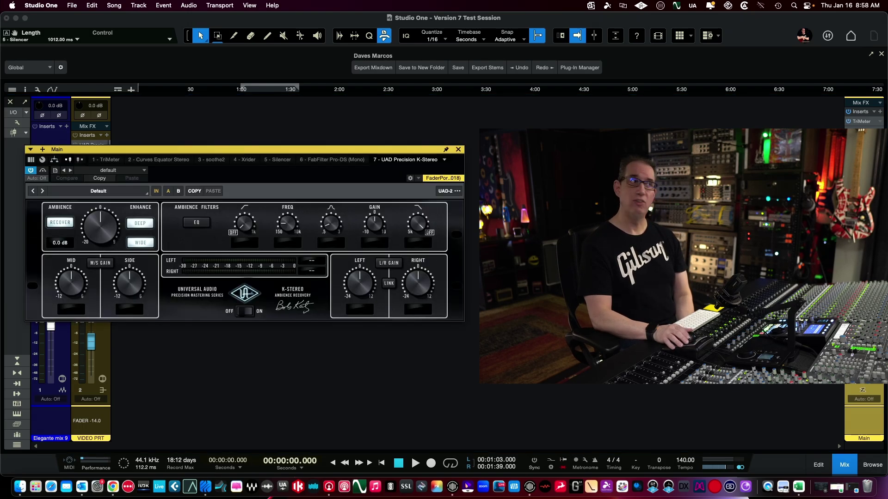
Step: Move the UAD Precision K-Stereo window higher and switch the plug-in's power off and back on
drag(170, 149, 180, 110)
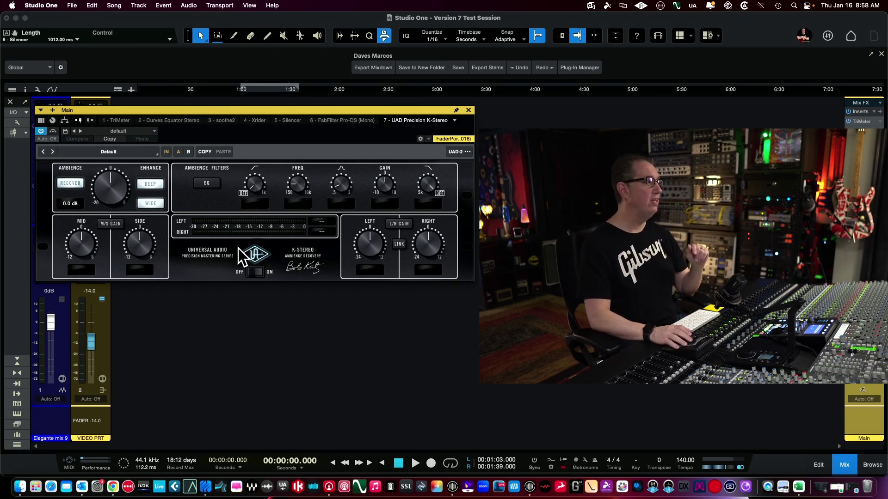
click(255, 271)
click(261, 252)
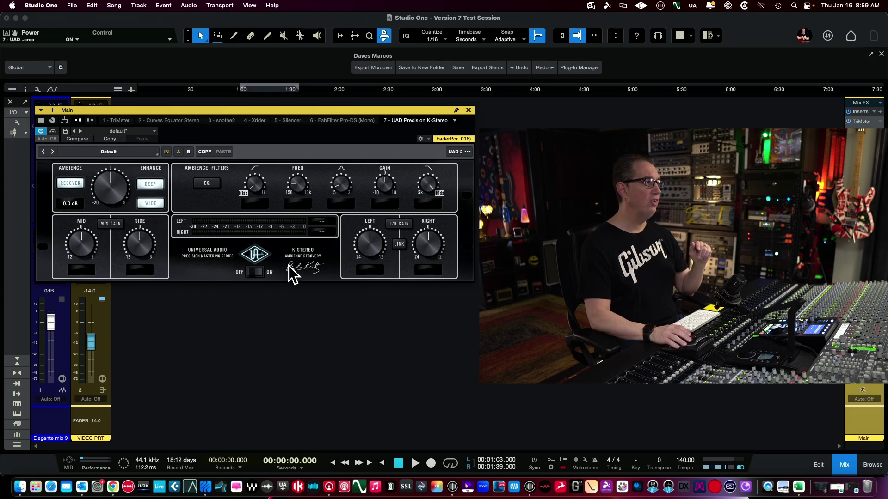